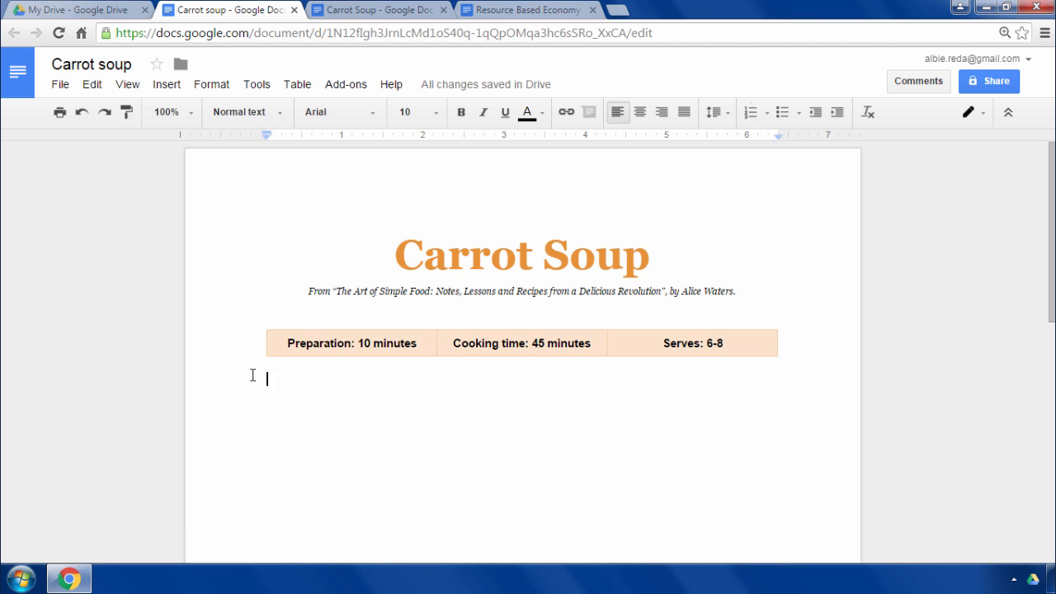
- Add an empty line below the recipe information table and start inserting an image there
{"action": "key", "text": "Return"}
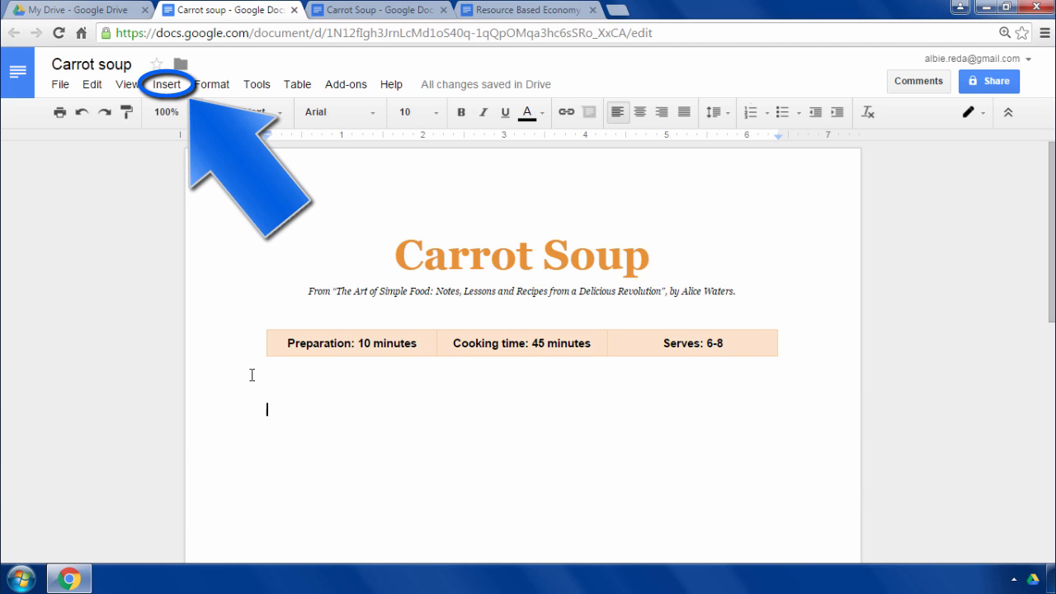
{"action": "left_click", "coordinate": [181, 92]}
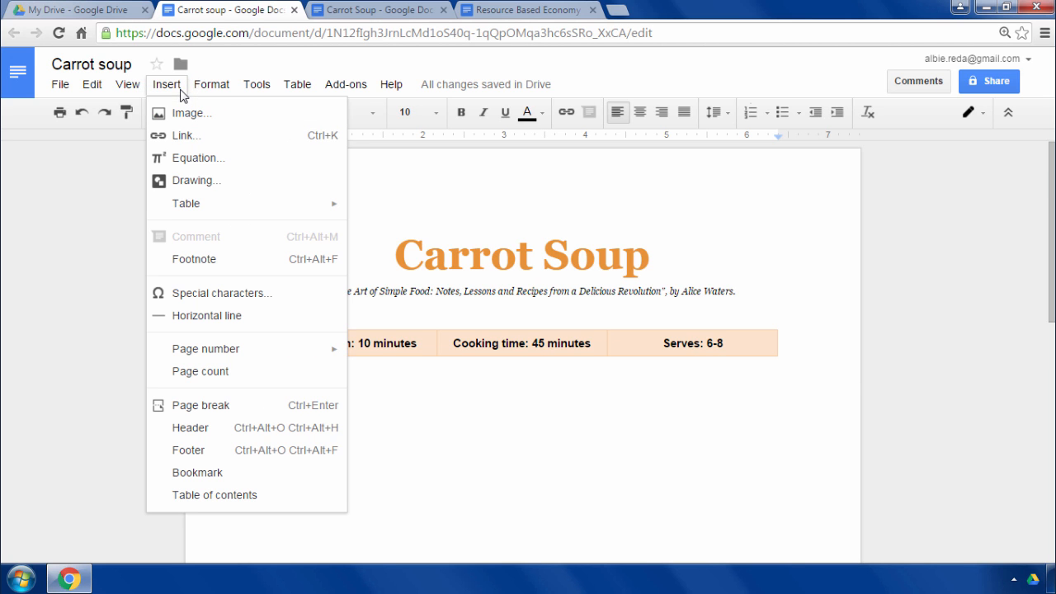
{"action": "left_click", "coordinate": [220, 122]}
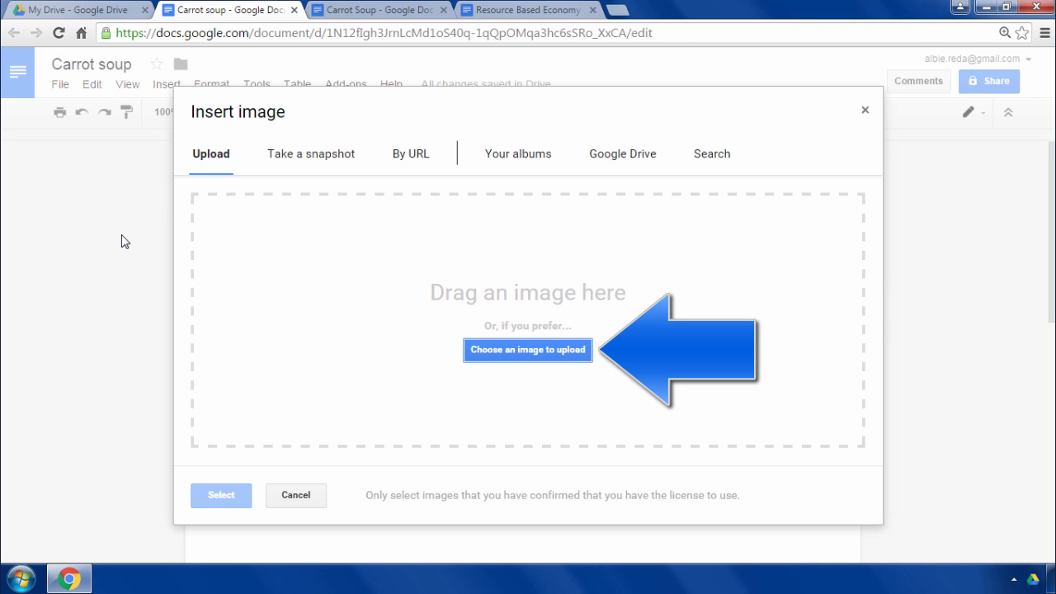
{"action": "left_click", "coordinate": [585, 359]}
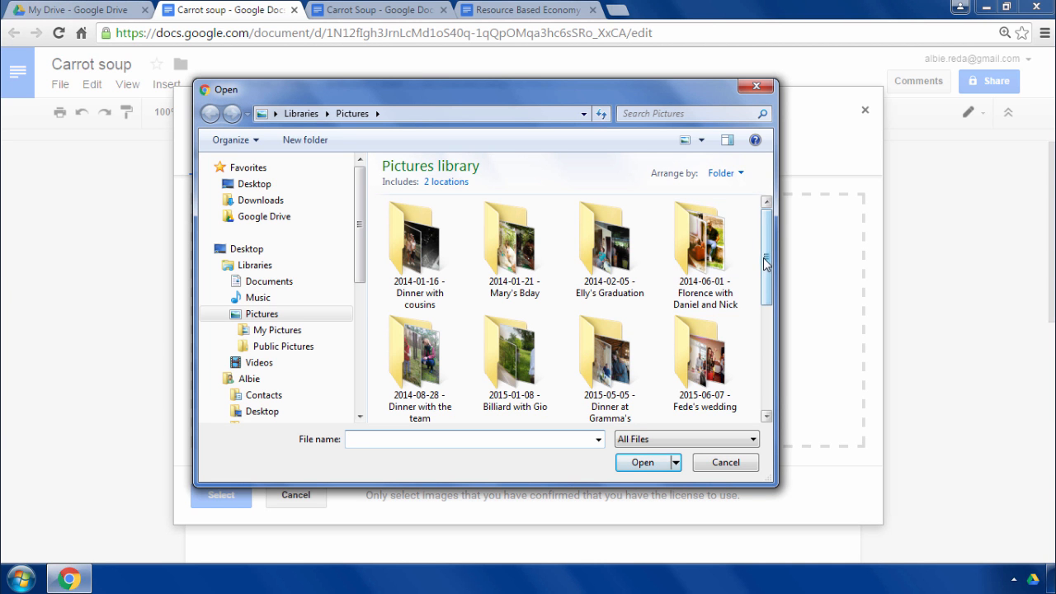
{"action": "left_click_drag", "start_coordinate": [767, 263], "coordinate": [769, 338]}
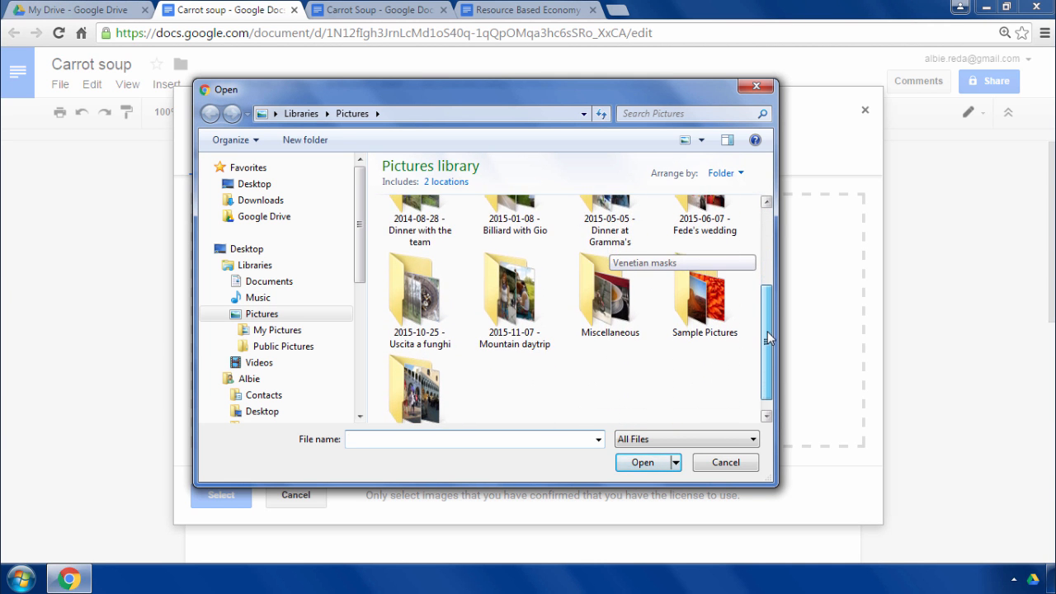
{"action": "double_click", "coordinate": [617, 310]}
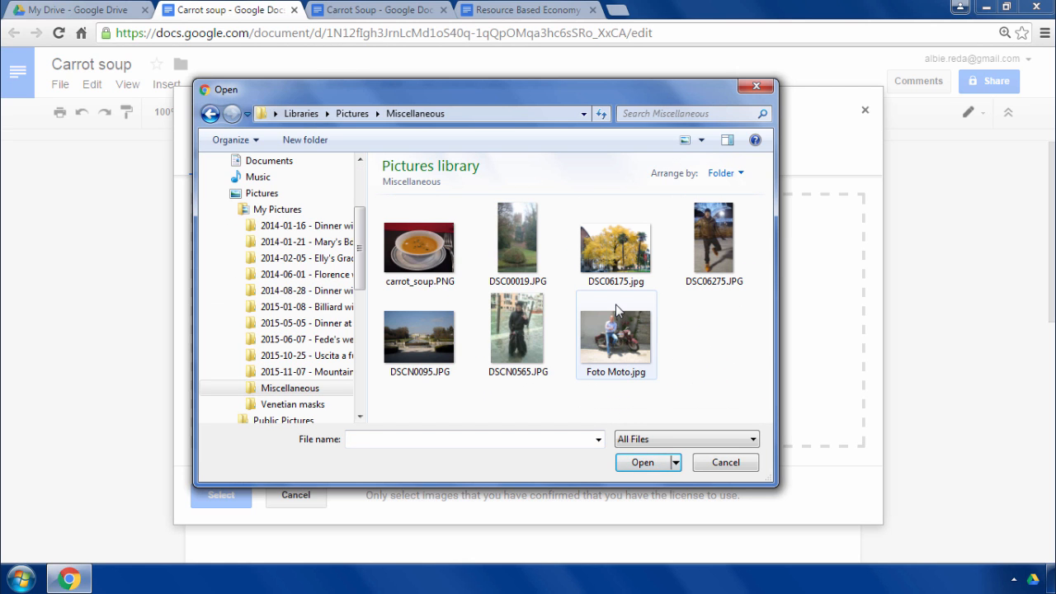
{"action": "left_click", "coordinate": [428, 265]}
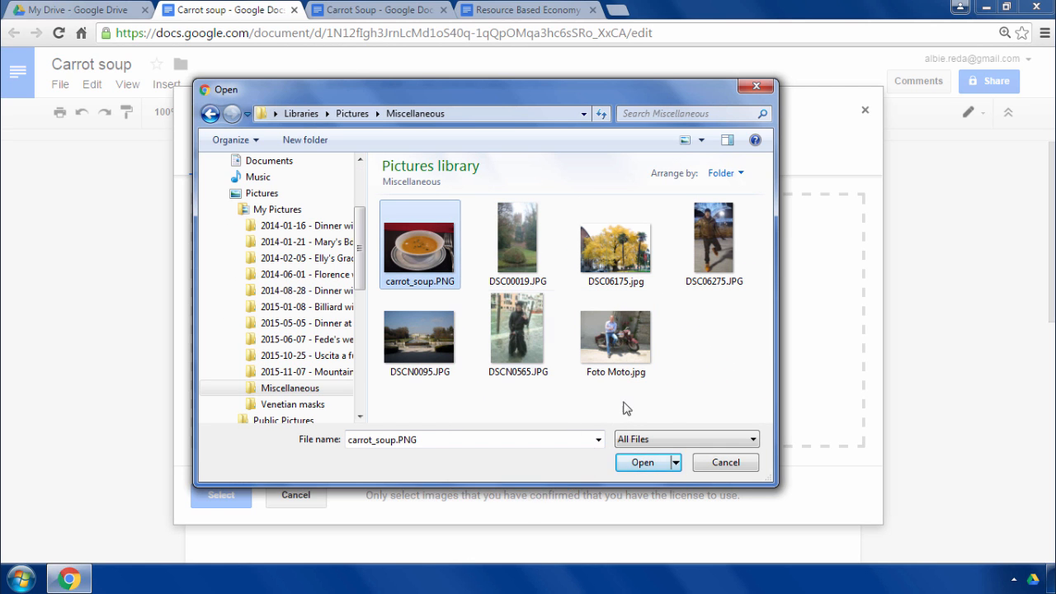
{"action": "left_click", "coordinate": [745, 466]}
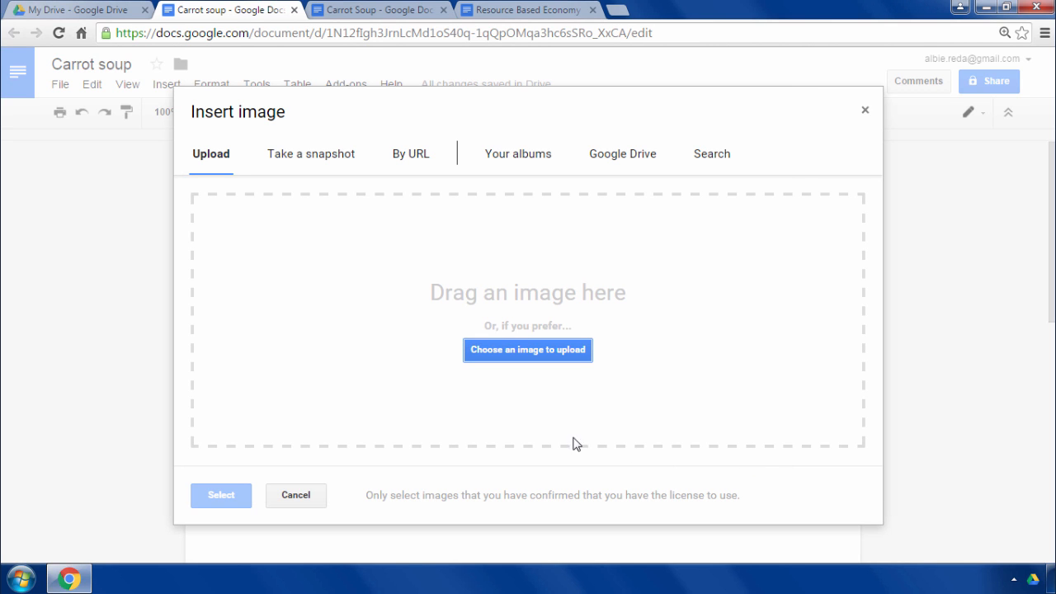
- Open the Miscellaneous folder of the Pictures library in Windows Explorer and drop carrot_soup.PNG onto the image upload area
{"action": "left_click", "coordinate": [22, 581]}
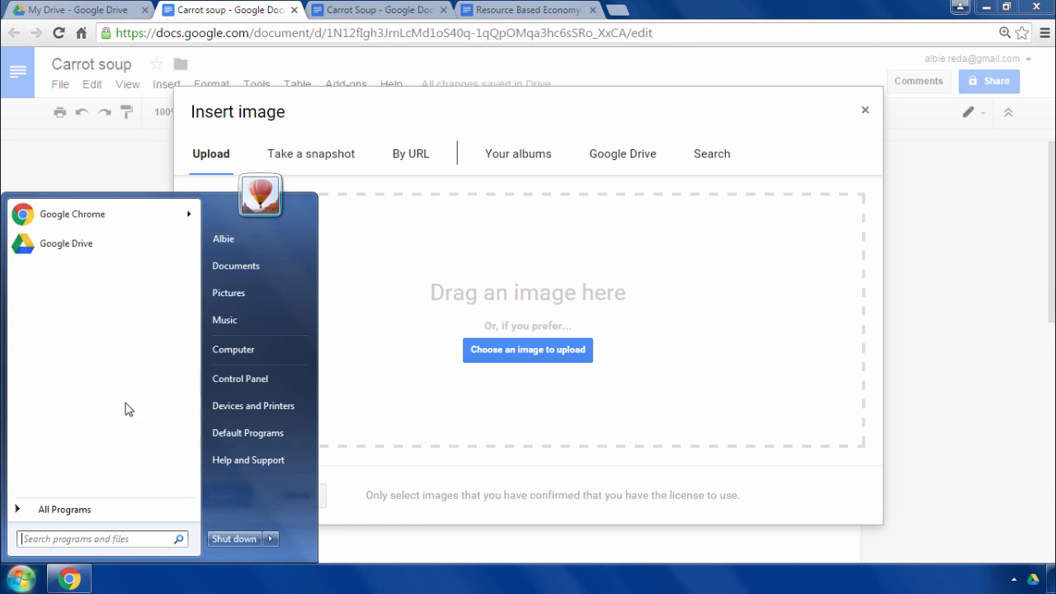
{"action": "left_click", "coordinate": [255, 294]}
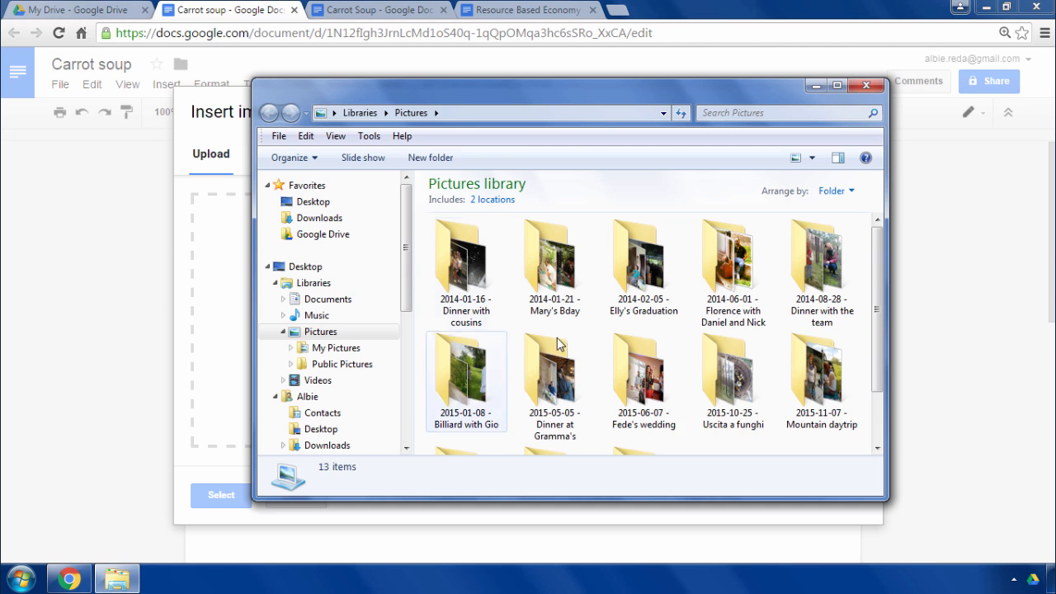
{"action": "left_click_drag", "start_coordinate": [879, 311], "coordinate": [879, 359]}
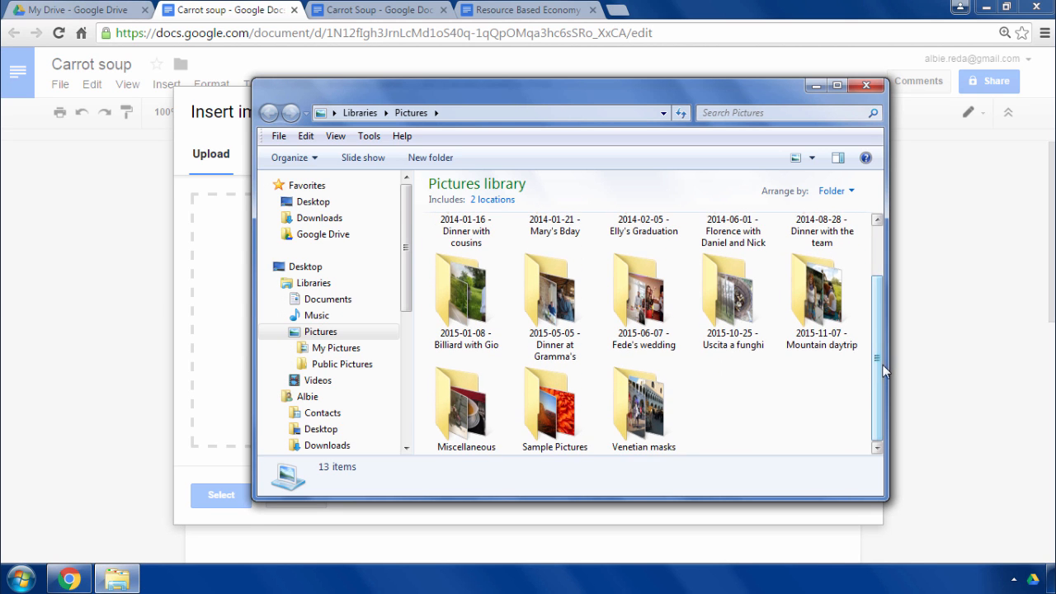
{"action": "double_click", "coordinate": [478, 425]}
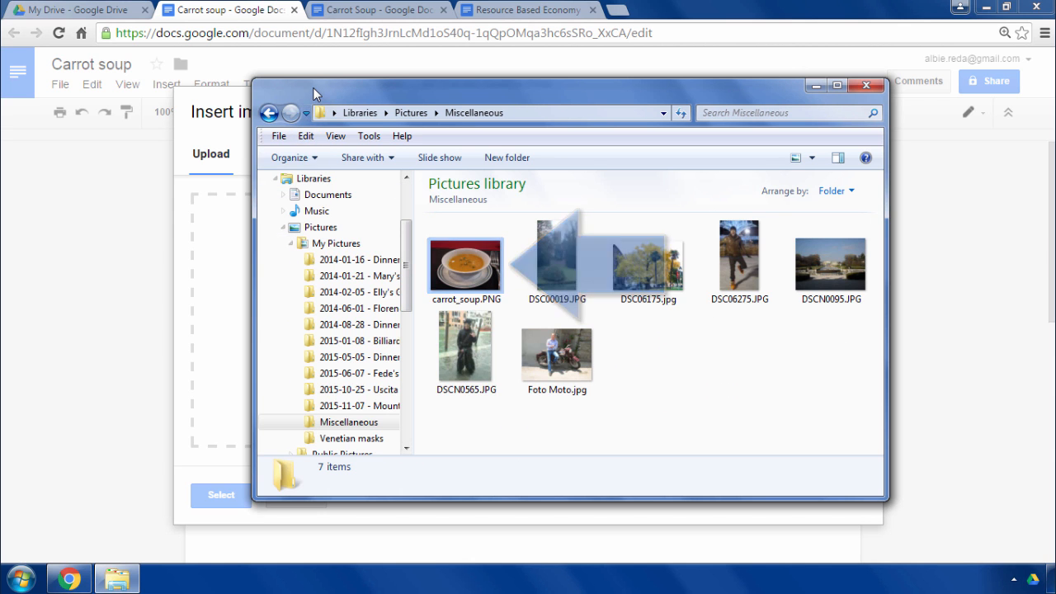
{"action": "left_click_drag", "start_coordinate": [341, 92], "coordinate": [756, 269]}
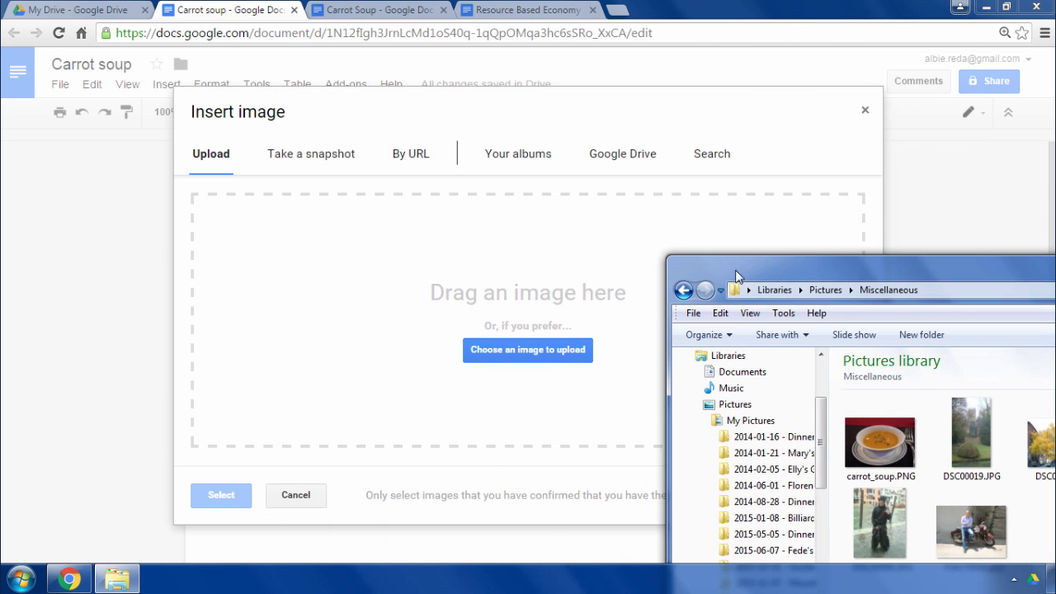
{"action": "left_click_drag", "start_coordinate": [888, 447], "coordinate": [581, 421]}
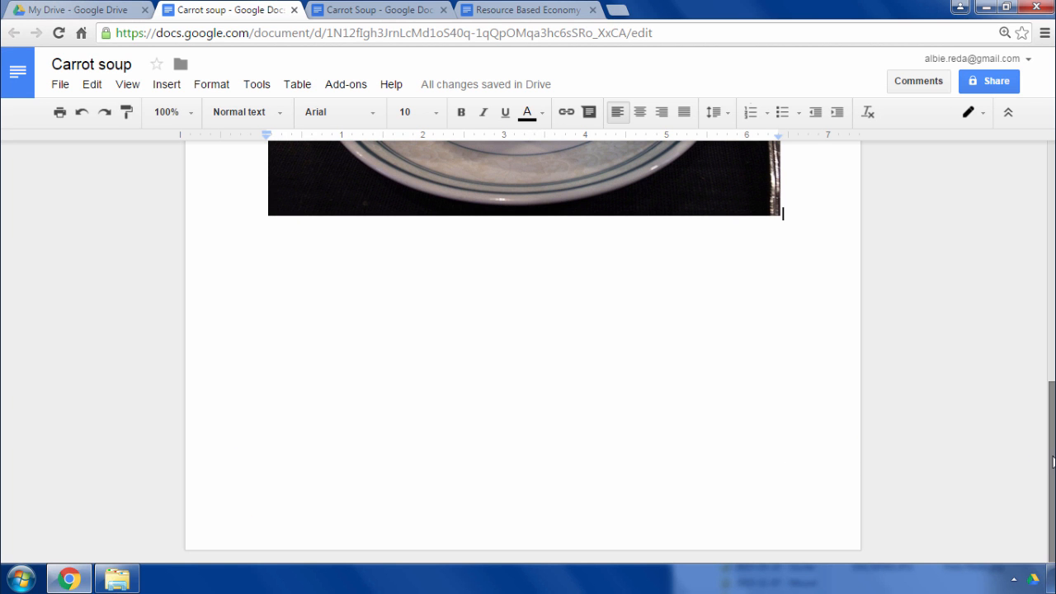
- Scale the soup image down proportionally to about 1.3 inches wide
{"action": "left_click_drag", "start_coordinate": [1052, 462], "coordinate": [1052, 223]}
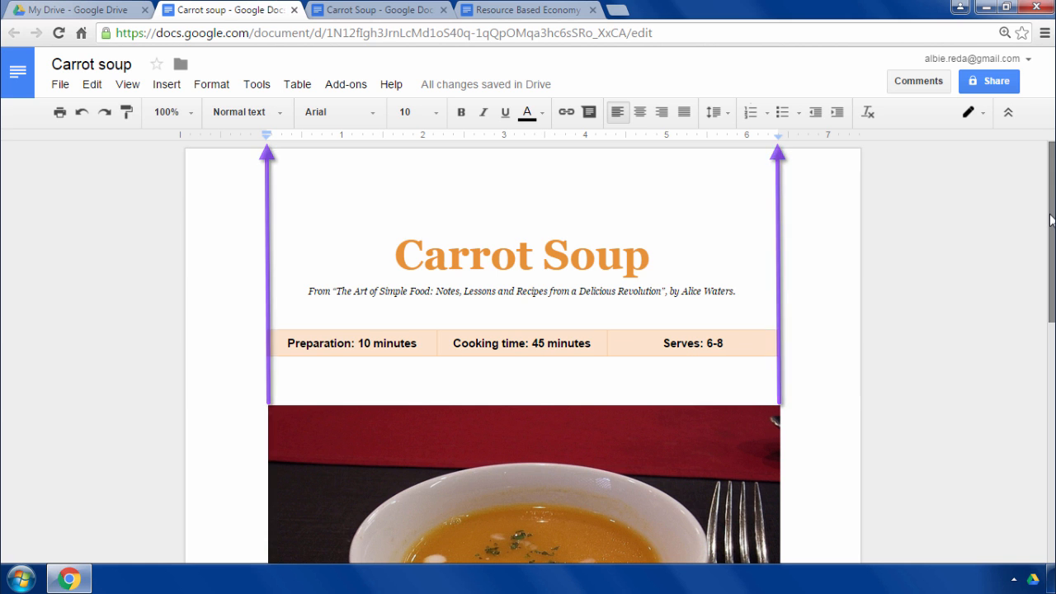
{"action": "left_click_drag", "start_coordinate": [1052, 220], "coordinate": [1053, 330]}
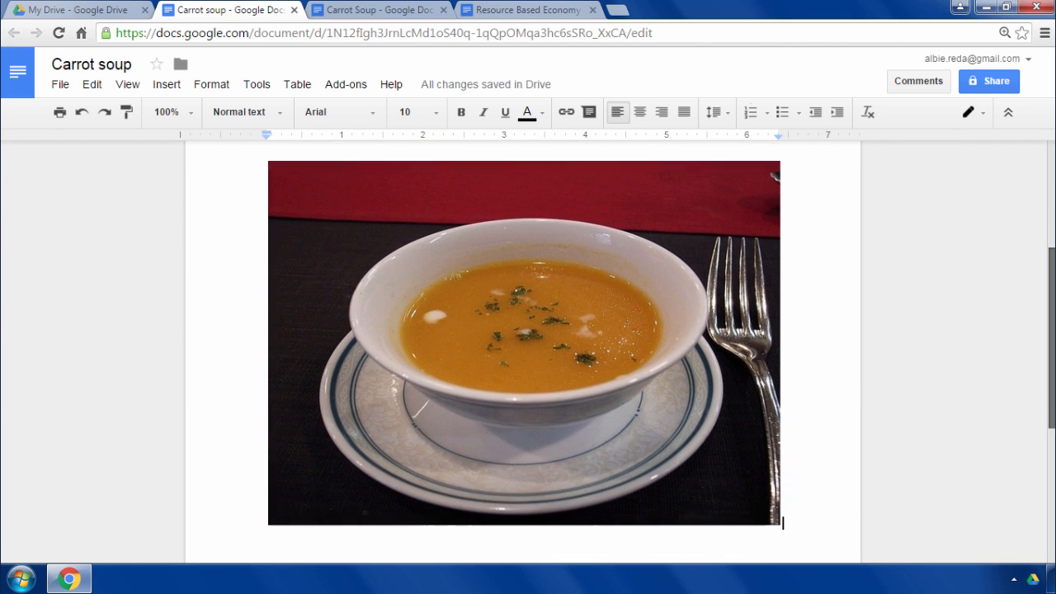
{"action": "left_click", "coordinate": [539, 335]}
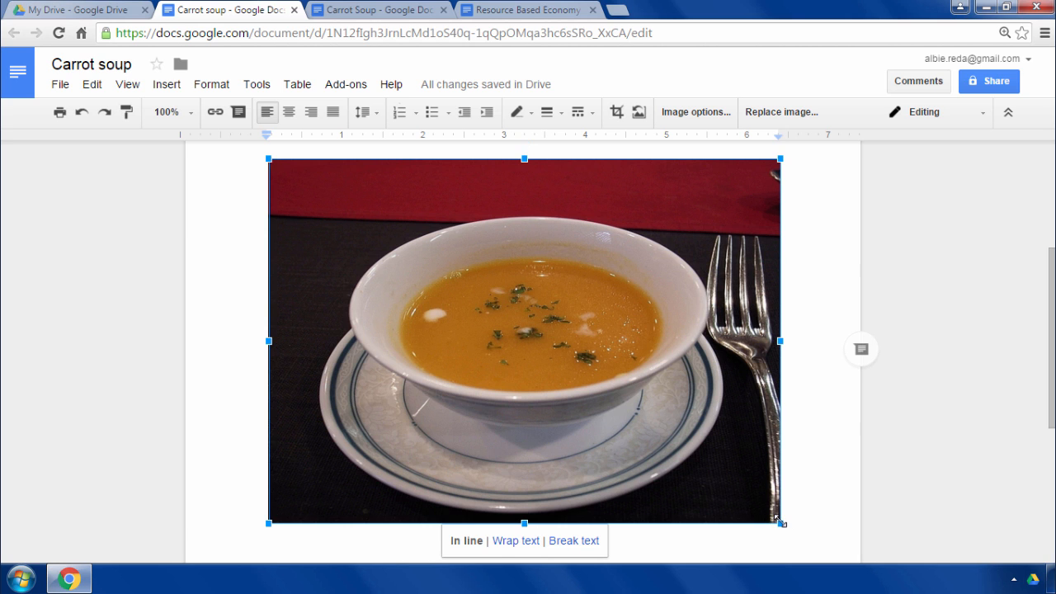
{"action": "left_click_drag", "start_coordinate": [780, 519], "coordinate": [555, 334]}
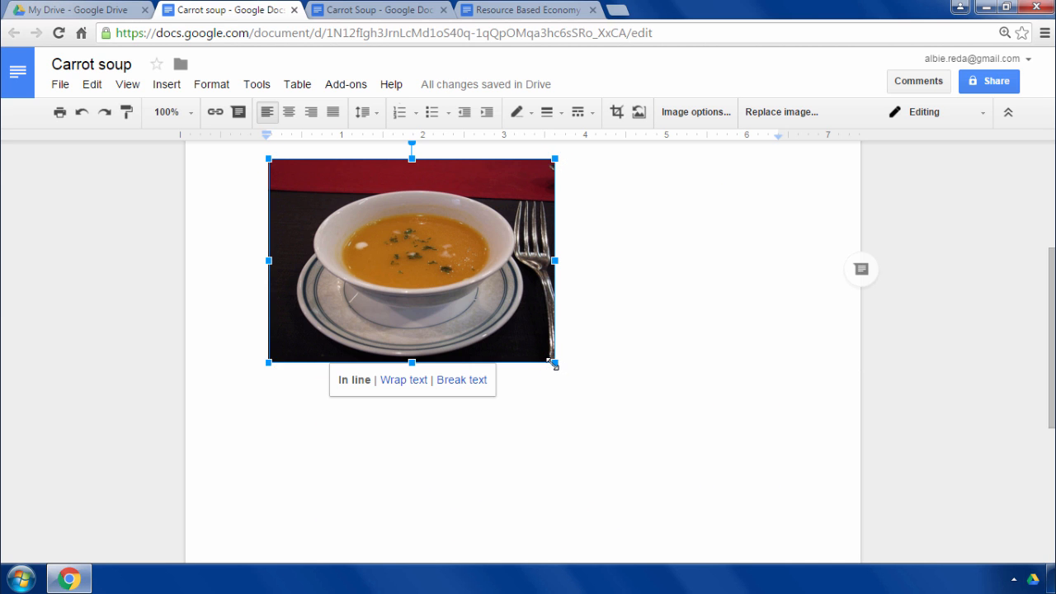
{"action": "mouse_move", "coordinate": [555, 362]}
{"action": "left_mouse_down"}
{"action": "mouse_move", "coordinate": [491, 332]}
{"action": "mouse_move", "coordinate": [377, 235]}
{"action": "left_mouse_up"}
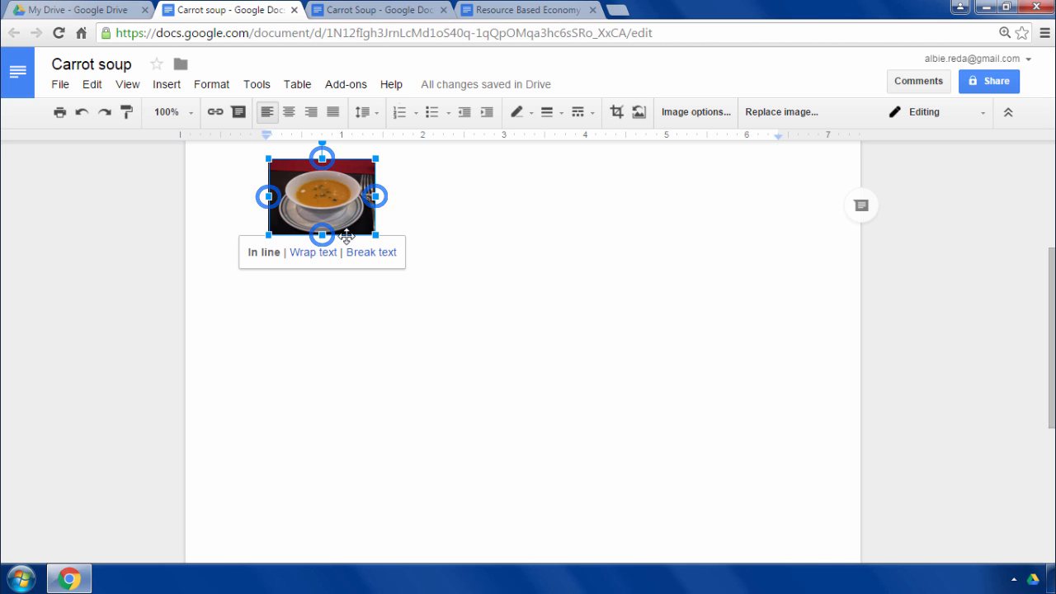
- Squeeze the soup image to about half its width without keeping proportions, and undo that change
{"action": "left_click_drag", "start_coordinate": [375, 197], "coordinate": [321, 197]}
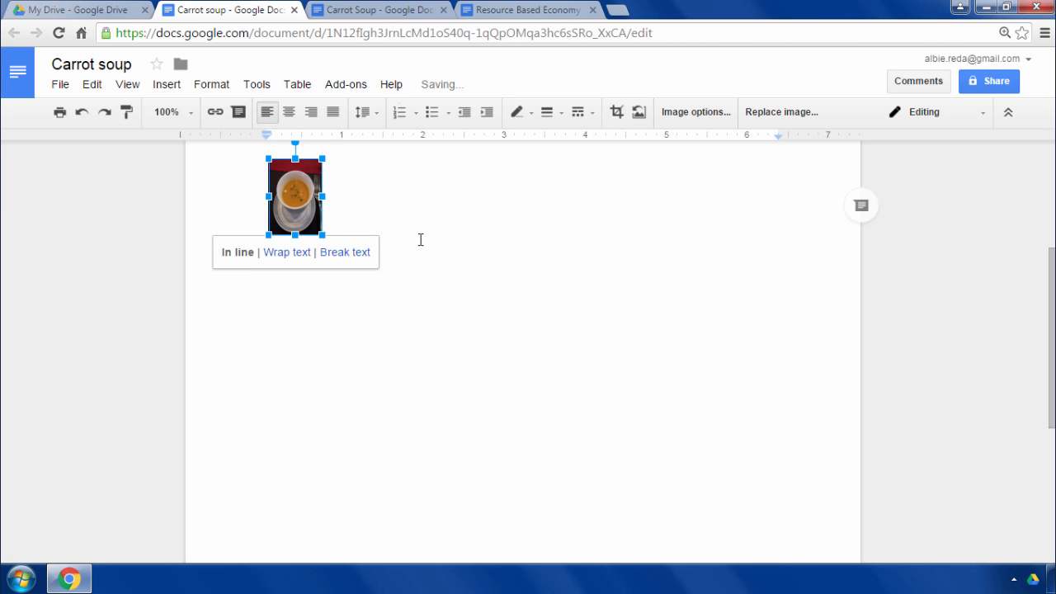
{"action": "left_click", "coordinate": [81, 112]}
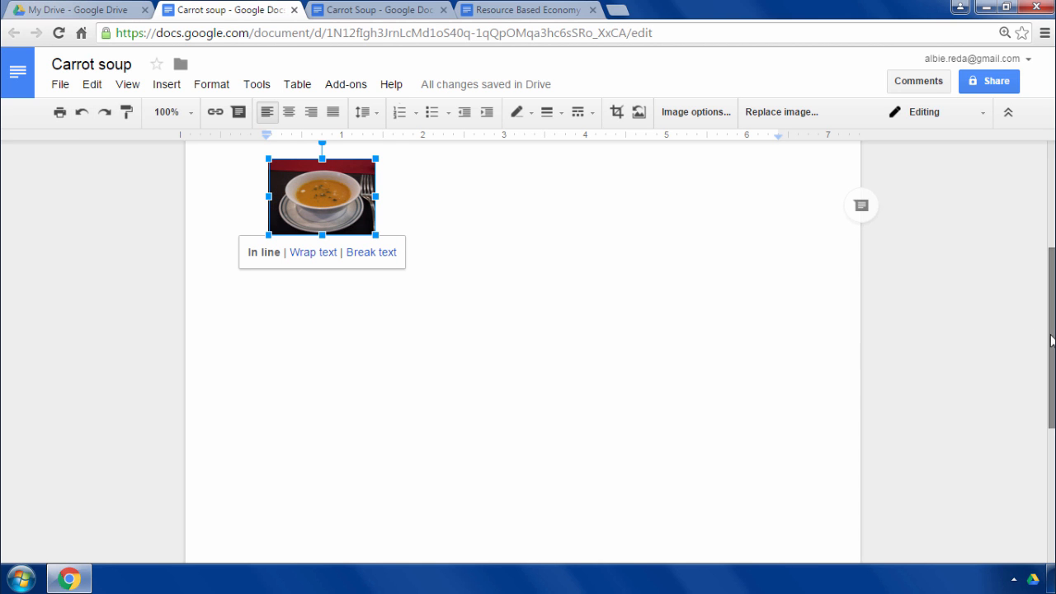
{"action": "left_click_drag", "start_coordinate": [1050, 337], "coordinate": [1046, 271]}
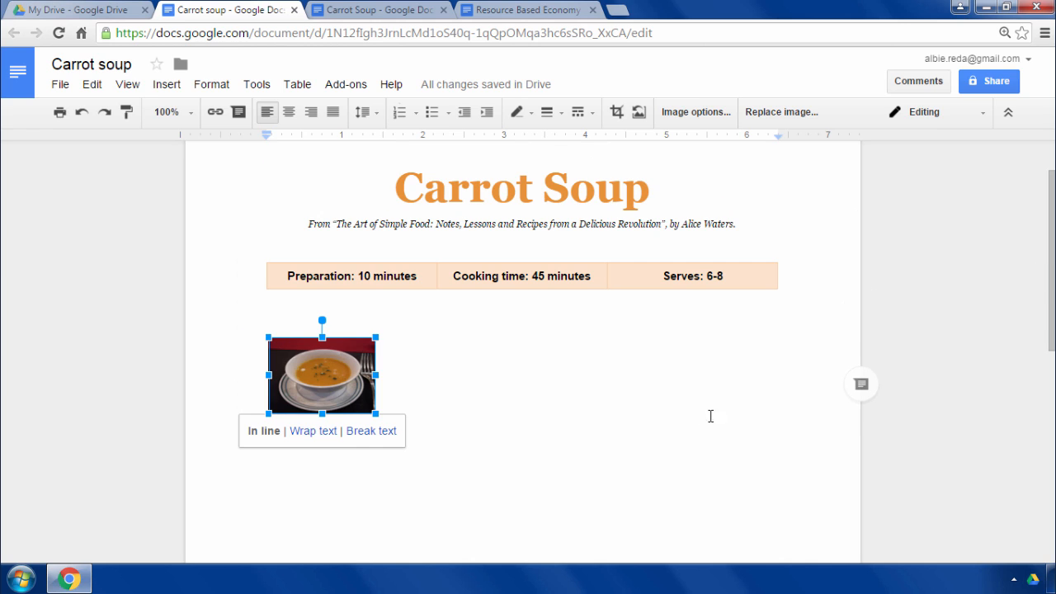
{"action": "left_click", "coordinate": [611, 456]}
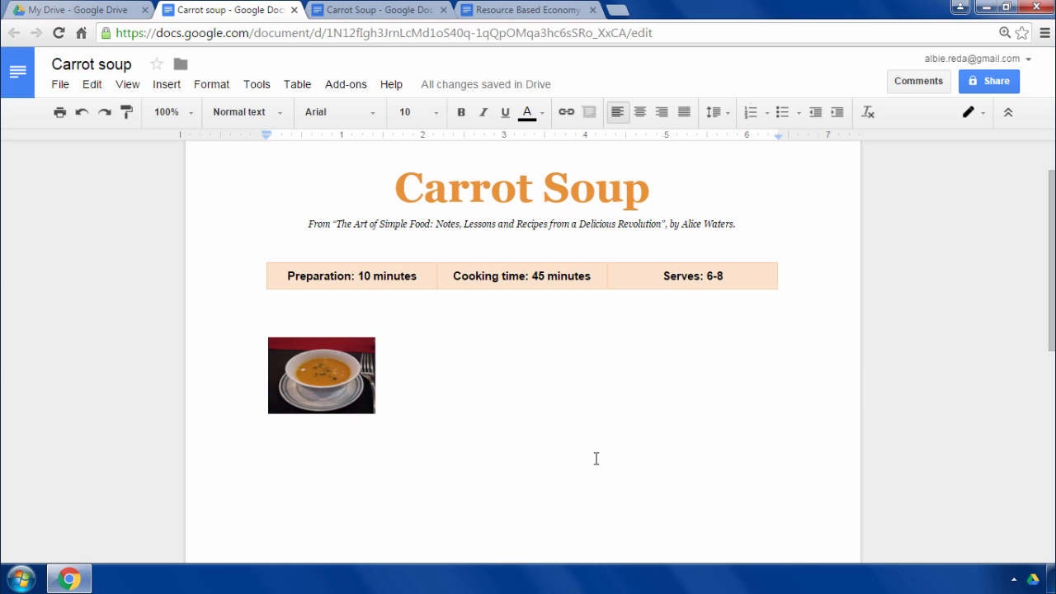
- Write "some text before the image" ahead of the soup image and "some text after the image" behind it on the same line
{"action": "left_click", "coordinate": [328, 376]}
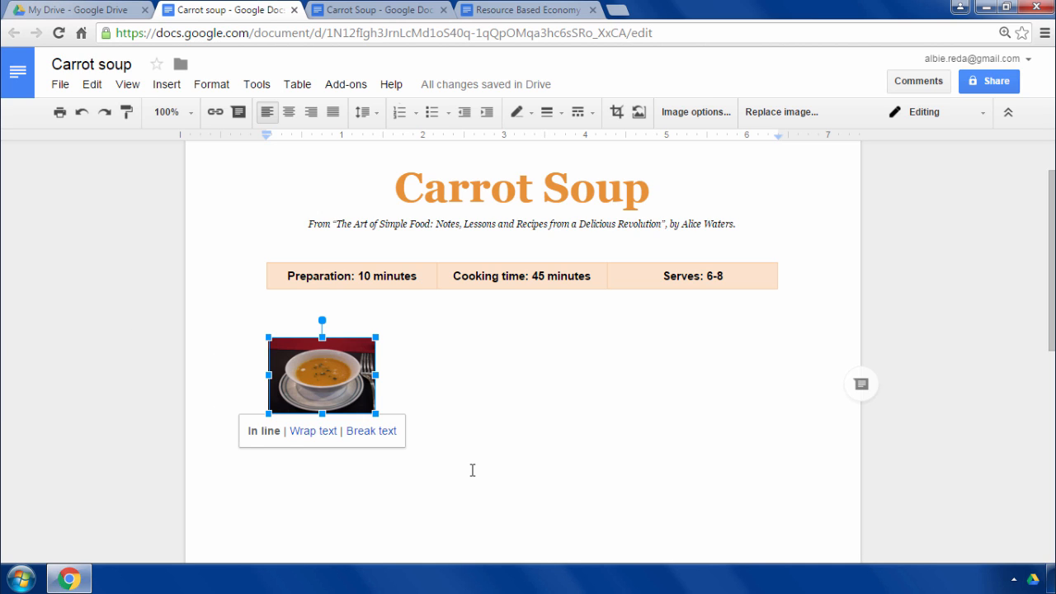
{"action": "left_click", "coordinate": [436, 499]}
{"action": "type", "text": "some "}
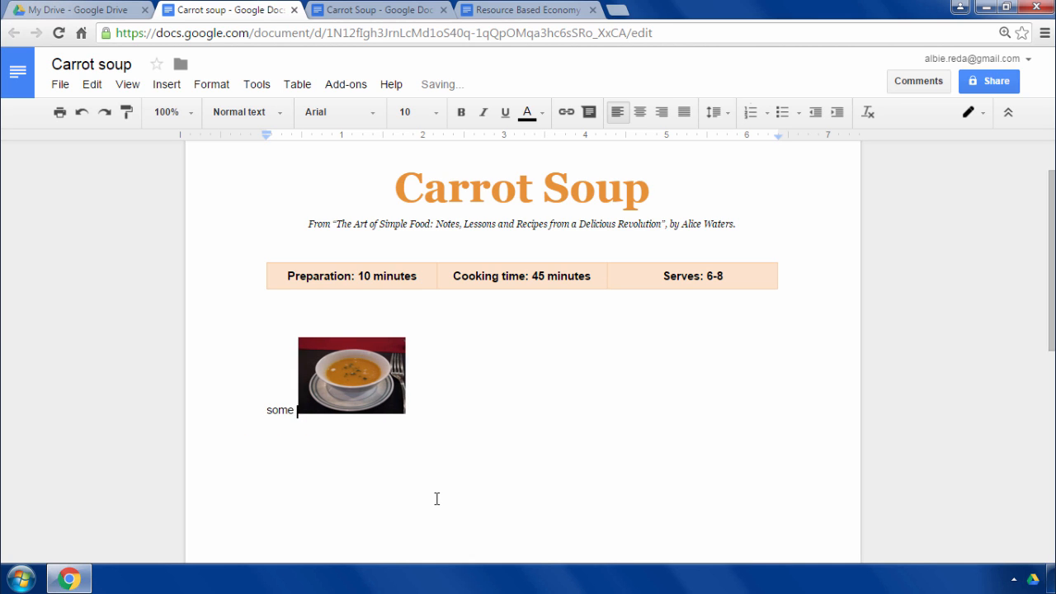
{"action": "type", "text": "text before the image"}
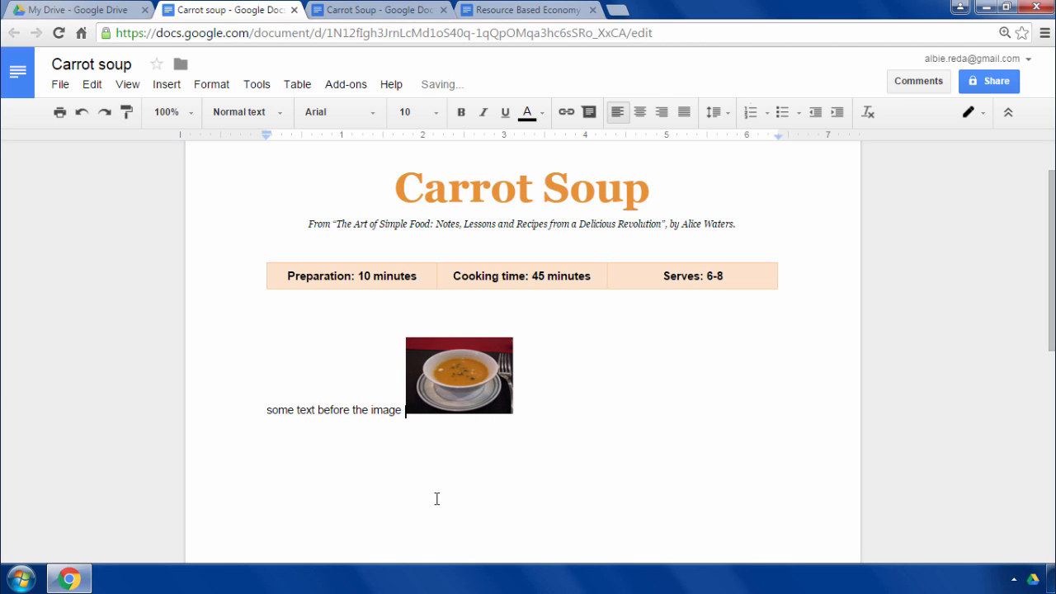
{"action": "left_click", "coordinate": [544, 408]}
{"action": "type", "text": "some text after the image"}
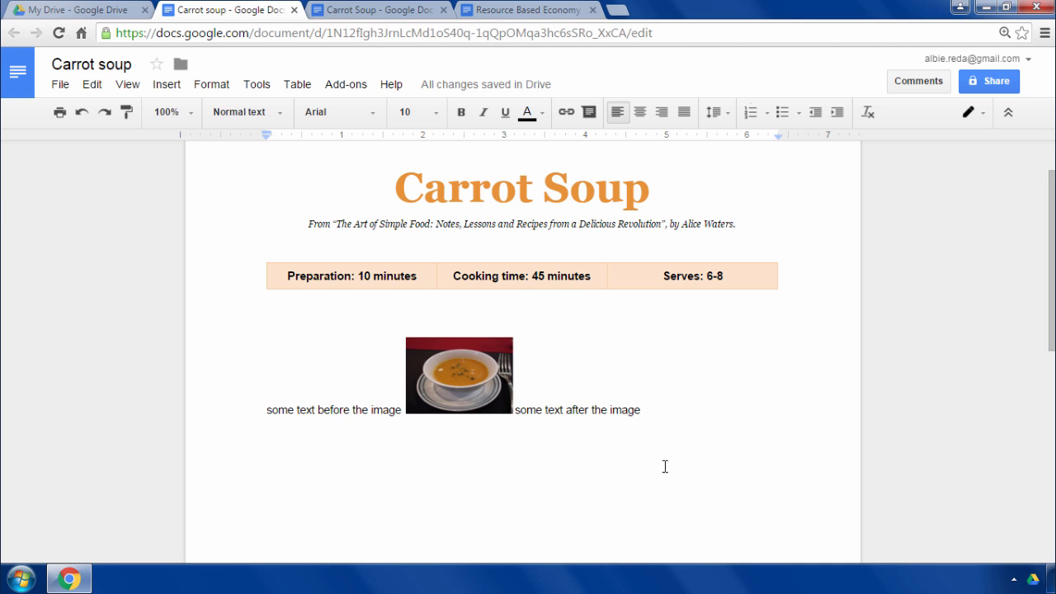
- Delete the sample text on both sides of the soup image
{"action": "left_click_drag", "start_coordinate": [642, 412], "coordinate": [515, 416]}
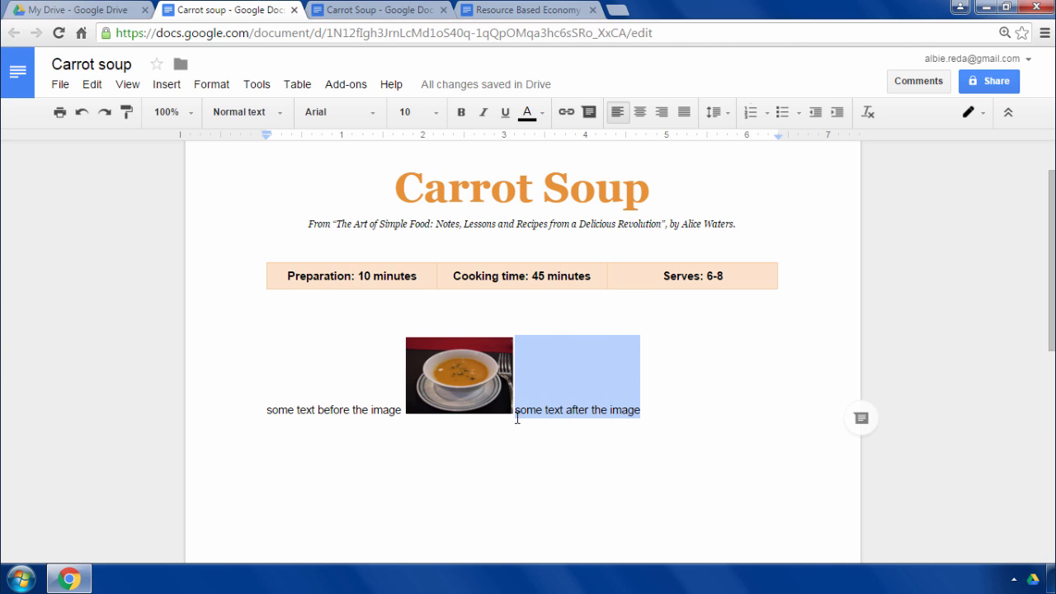
{"action": "key", "text": "BackSpace"}
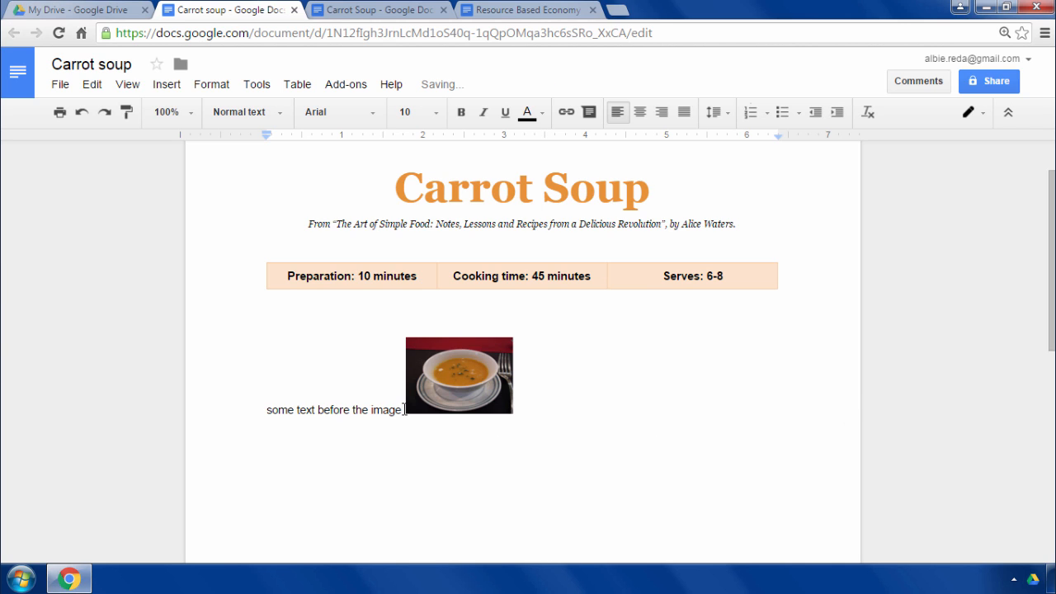
{"action": "left_click_drag", "start_coordinate": [403, 414], "coordinate": [263, 413]}
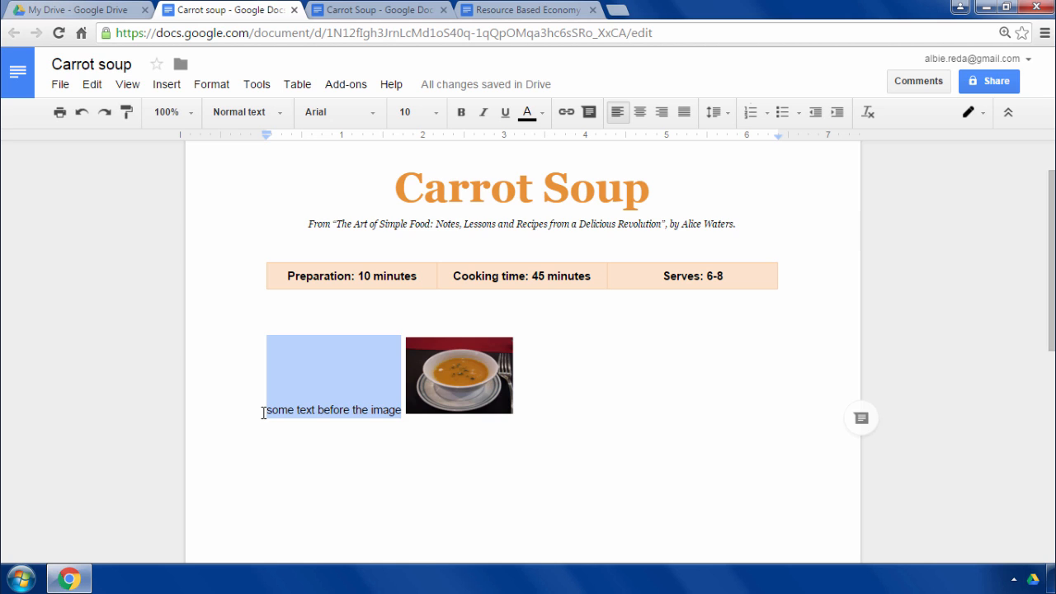
{"action": "key", "text": "BackSpace"}
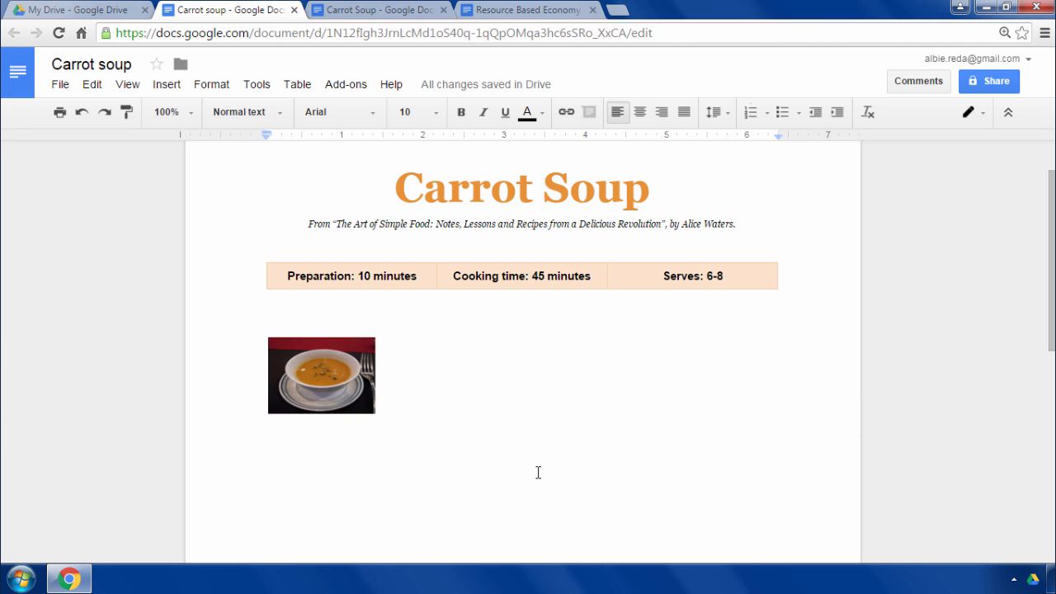
- Examine the text-wrapping options of the soup image and of the globe image in the Resource Based Economy document
{"action": "left_click", "coordinate": [322, 375]}
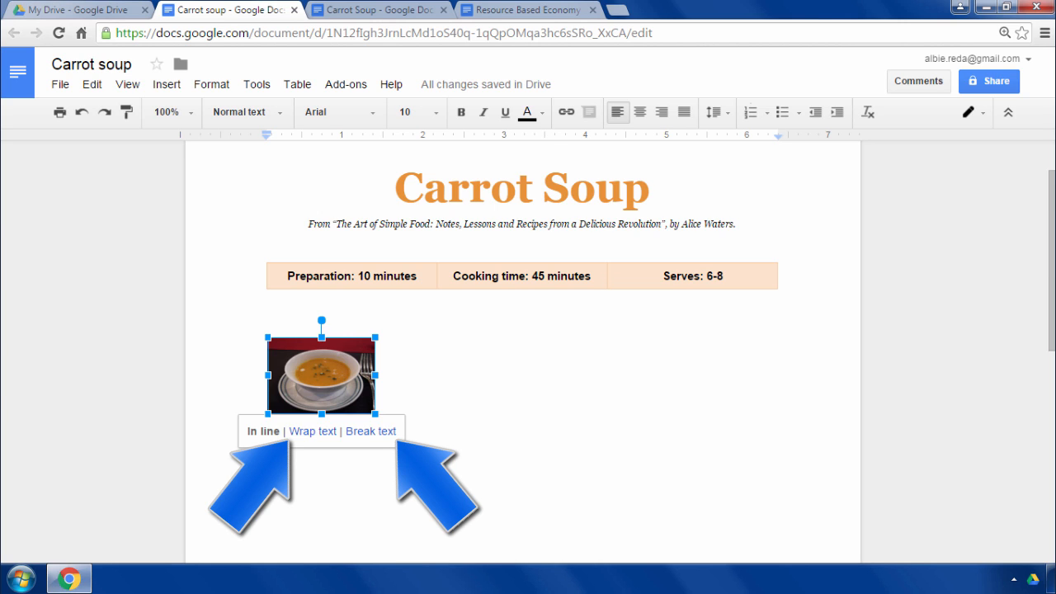
{"action": "left_click", "coordinate": [537, 473]}
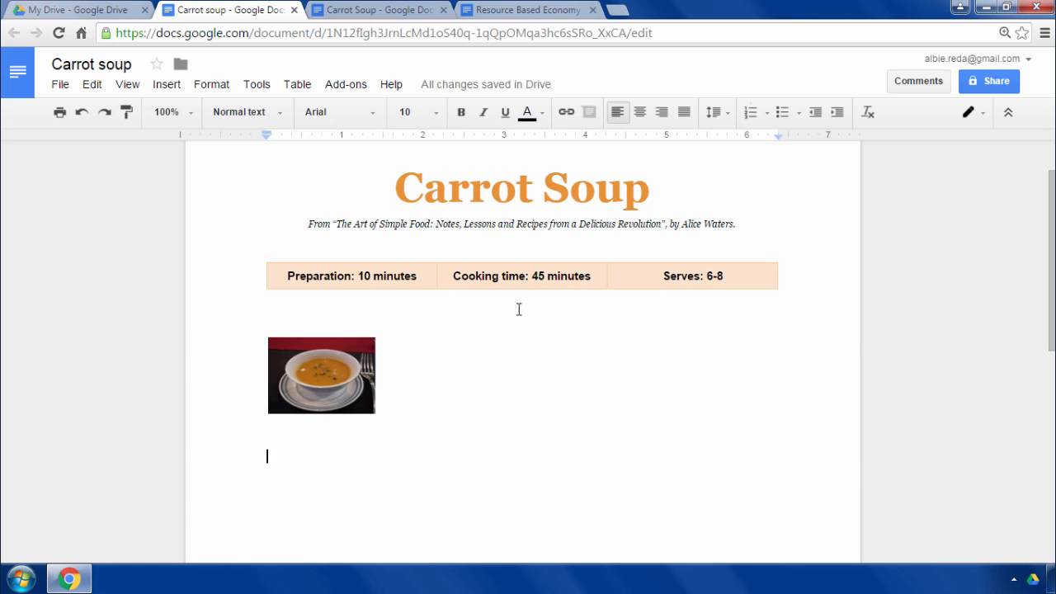
{"action": "left_click", "coordinate": [528, 9]}
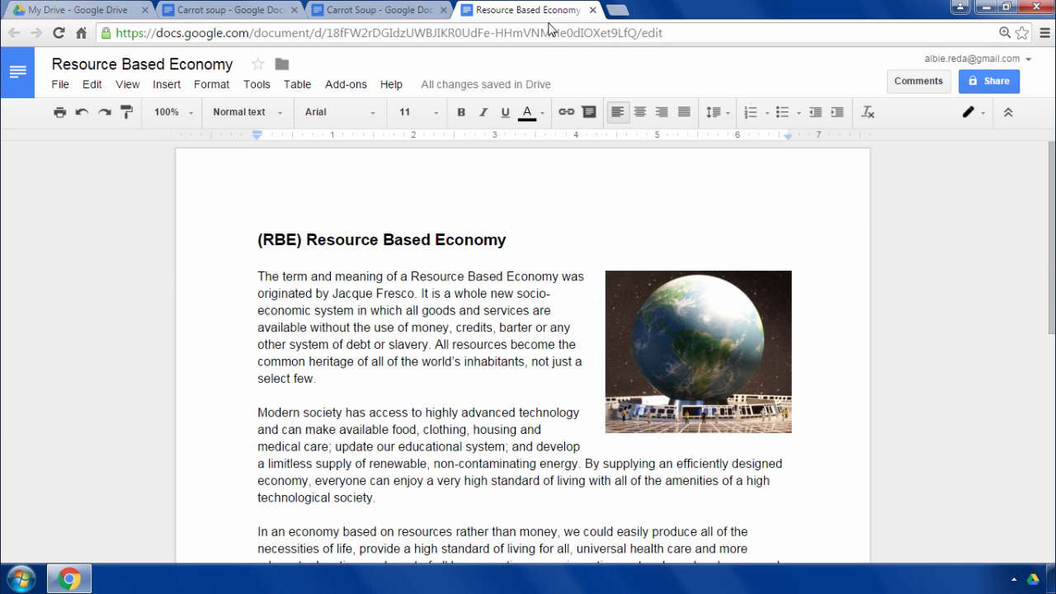
{"action": "left_click", "coordinate": [698, 336]}
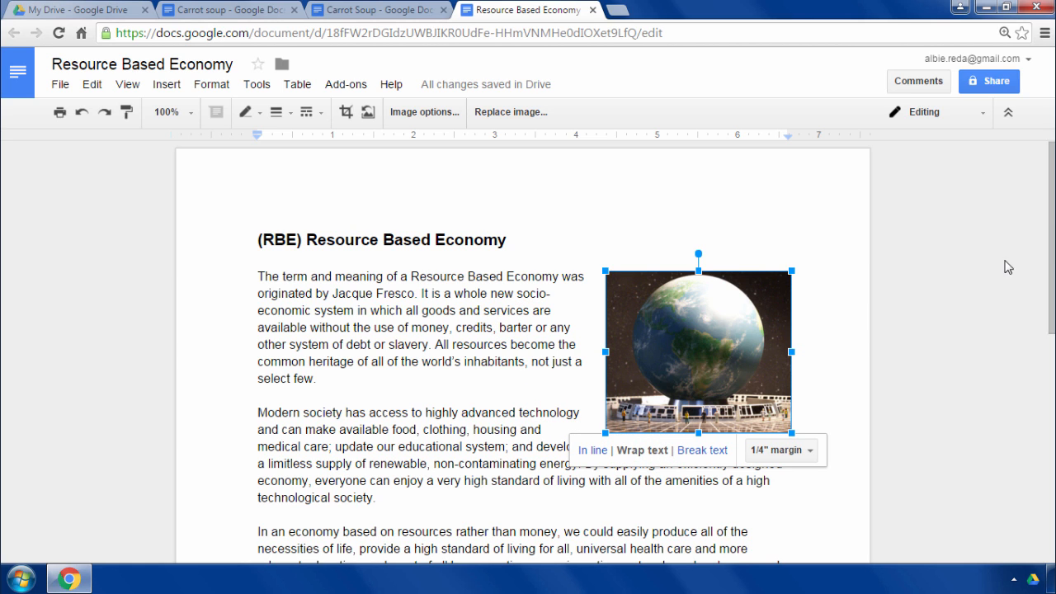
- Move the wrapped globe image to the middle of the text, across the "Modern society" and "In an economy" paragraphs
{"action": "scroll", "coordinate": [1052, 233], "scroll_direction": "down", "scroll_amount": 3}
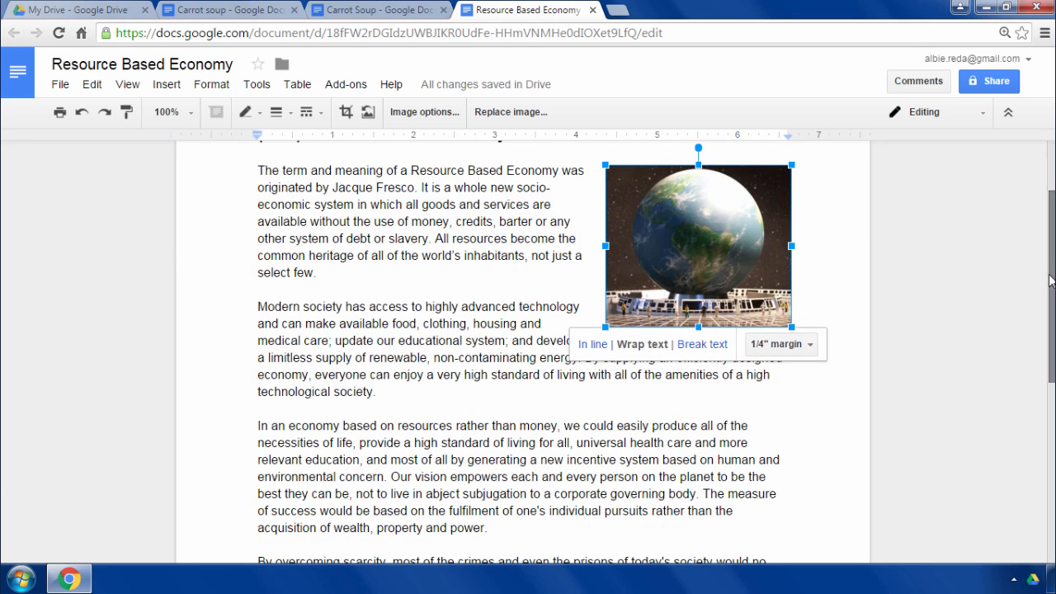
{"action": "left_click_drag", "start_coordinate": [708, 239], "coordinate": [485, 418]}
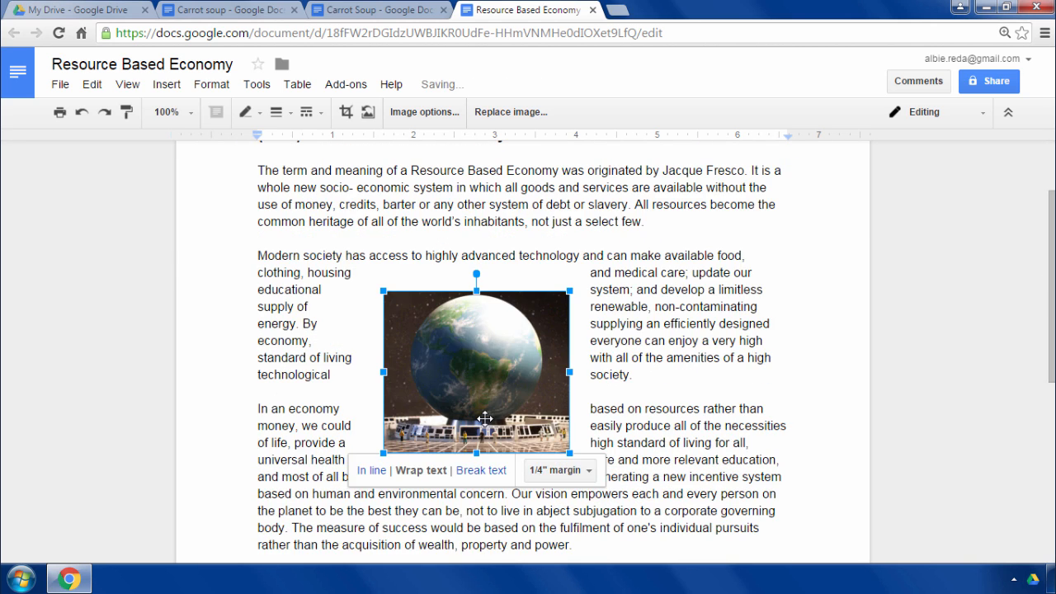
{"action": "left_click", "coordinate": [601, 548]}
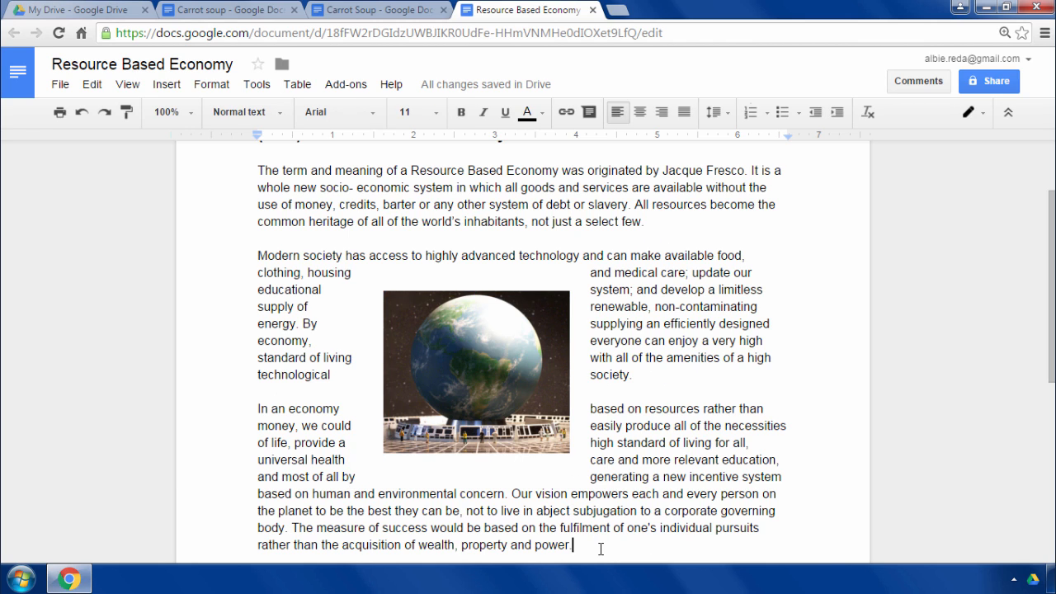
- Change the globe image's text positioning to Break text and deselect it
{"action": "left_click", "coordinate": [484, 399]}
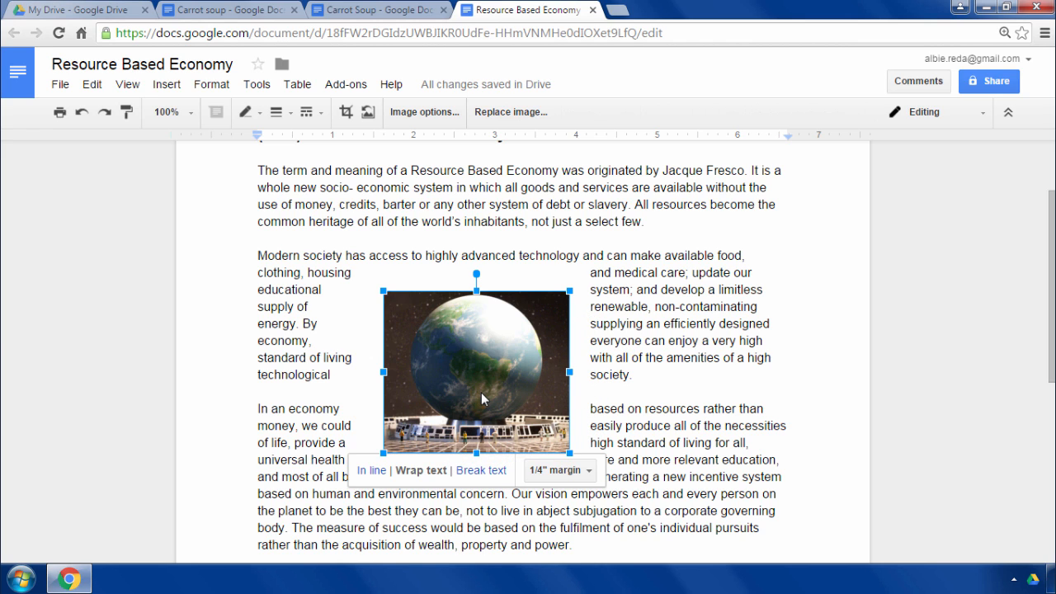
{"action": "left_click", "coordinate": [481, 470]}
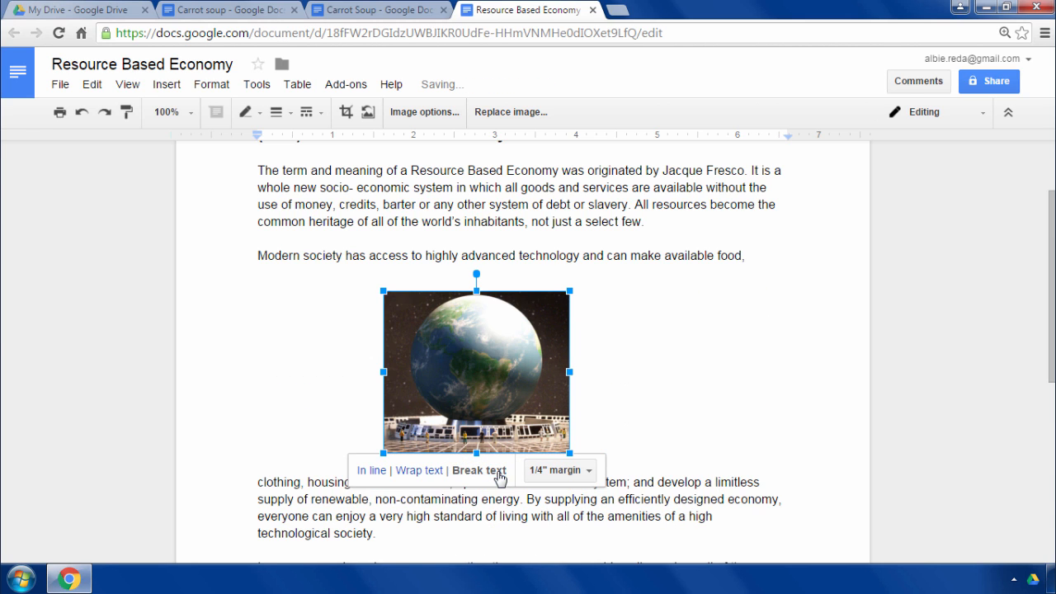
{"action": "left_click", "coordinate": [502, 534]}
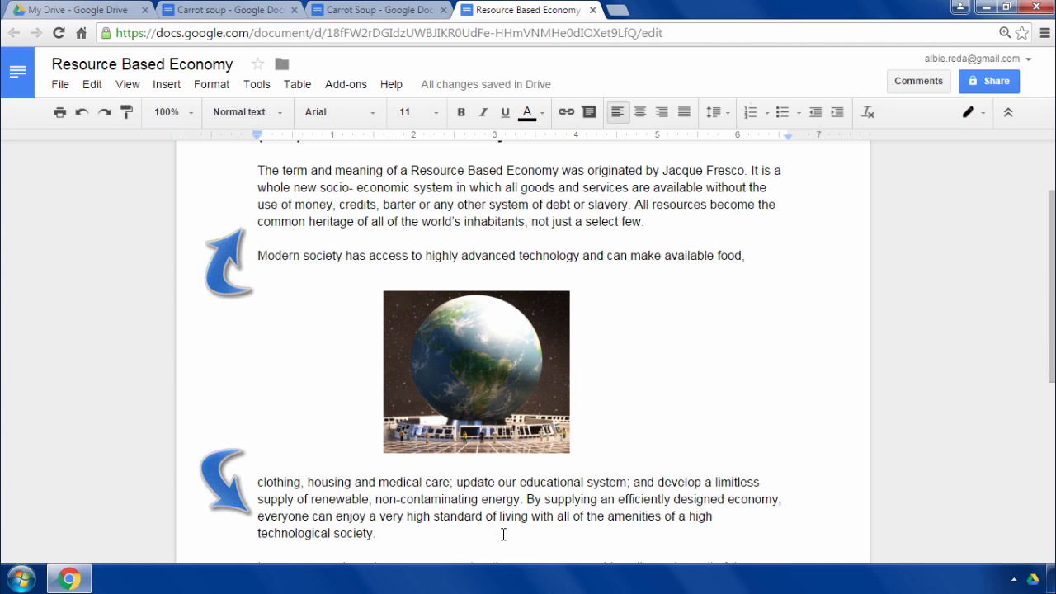
- Switch the globe image to Wrap text and back to Break text, and set its margin to 3/4"
{"action": "left_click", "coordinate": [472, 411]}
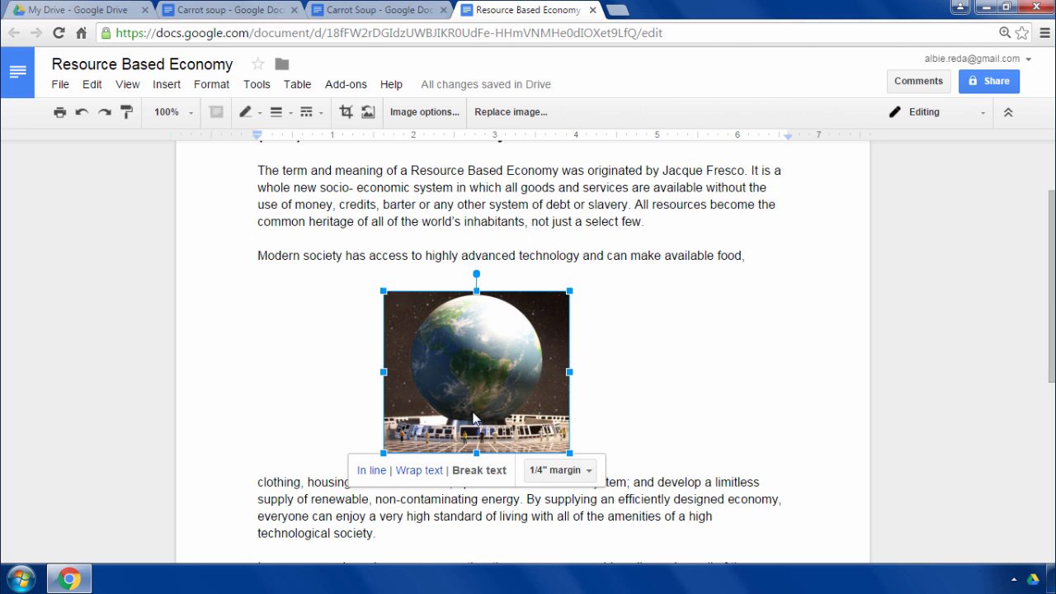
{"action": "left_click", "coordinate": [421, 471]}
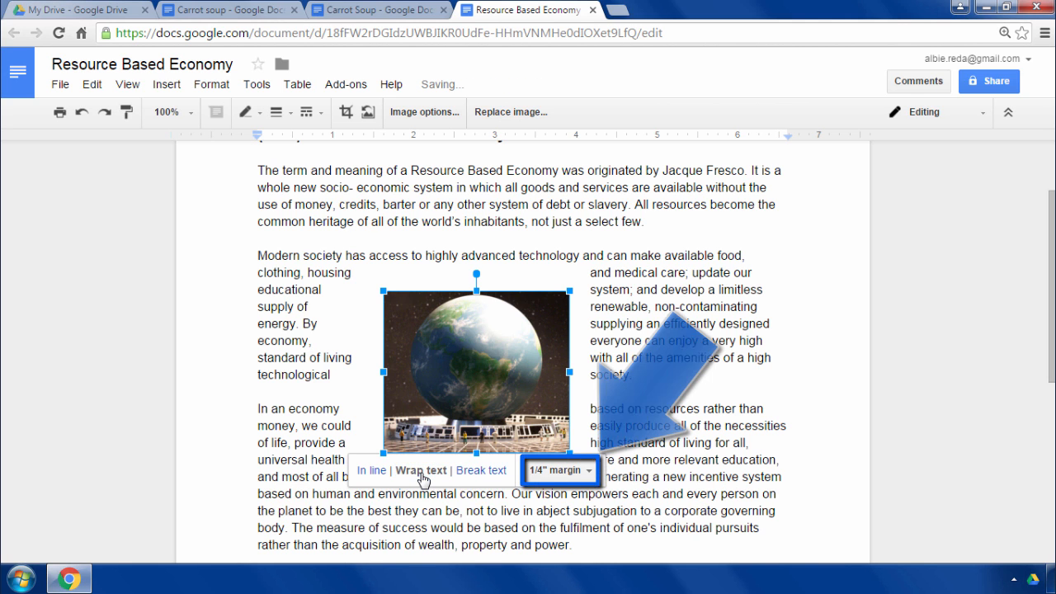
{"action": "left_click", "coordinate": [484, 477]}
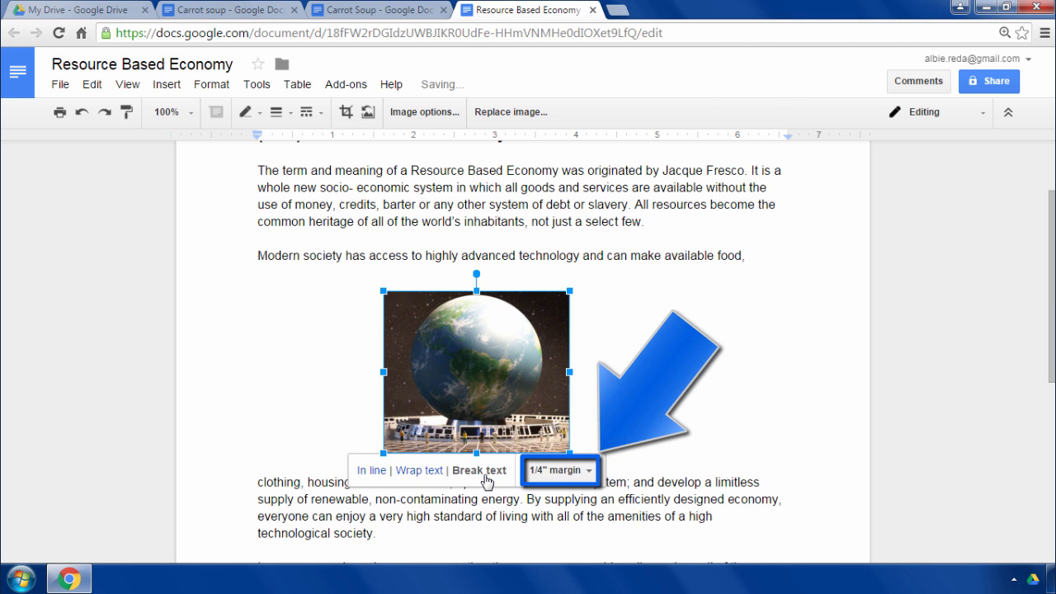
{"action": "left_click", "coordinate": [588, 472]}
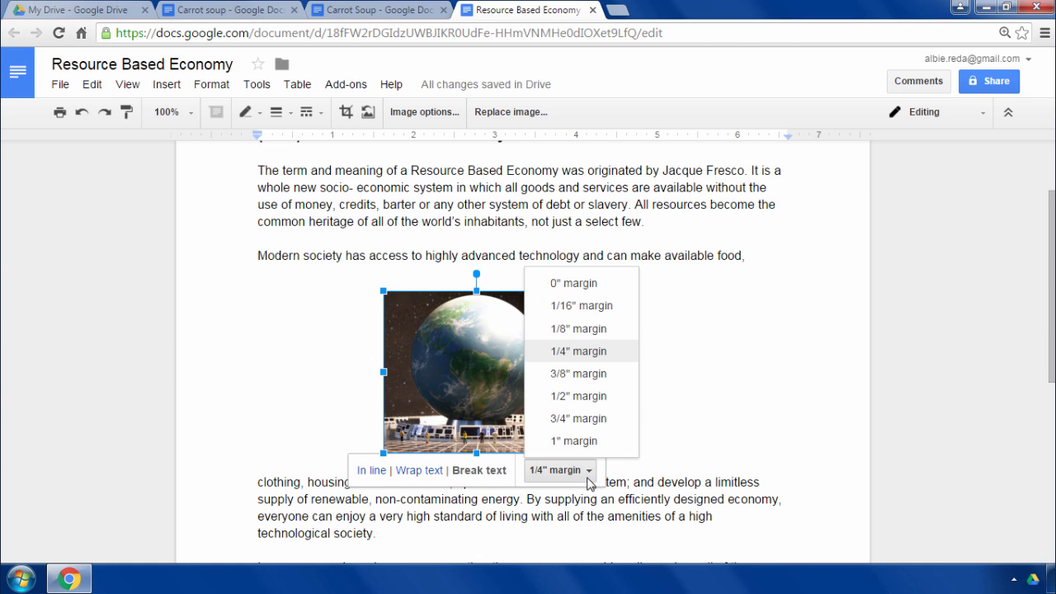
{"action": "left_click", "coordinate": [615, 421]}
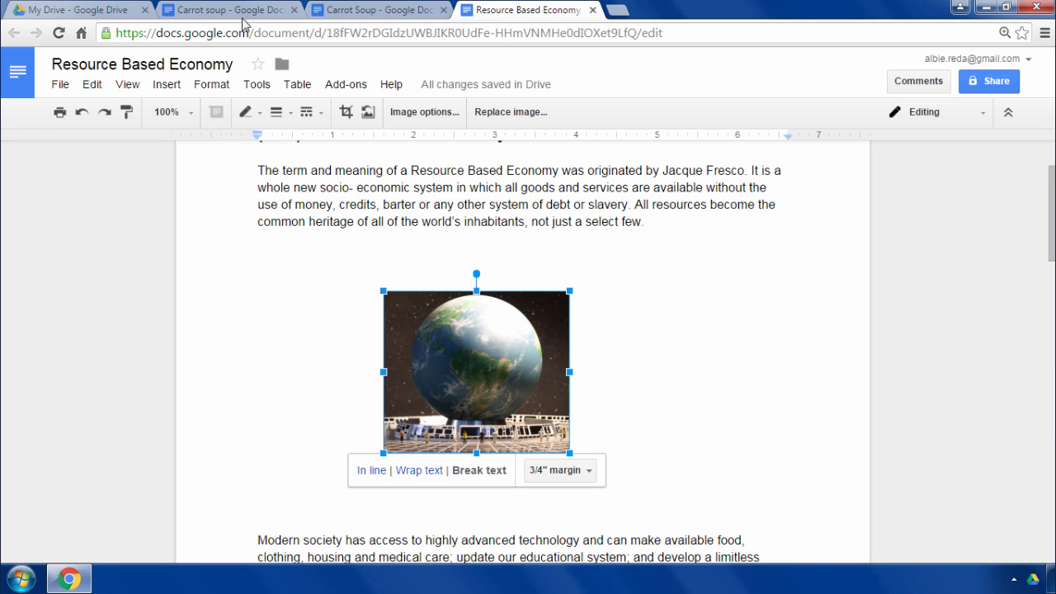
- In the Carrot soup document, set the soup image to Wrap text and move it against the page's right margin below the table
{"action": "left_click", "coordinate": [243, 11]}
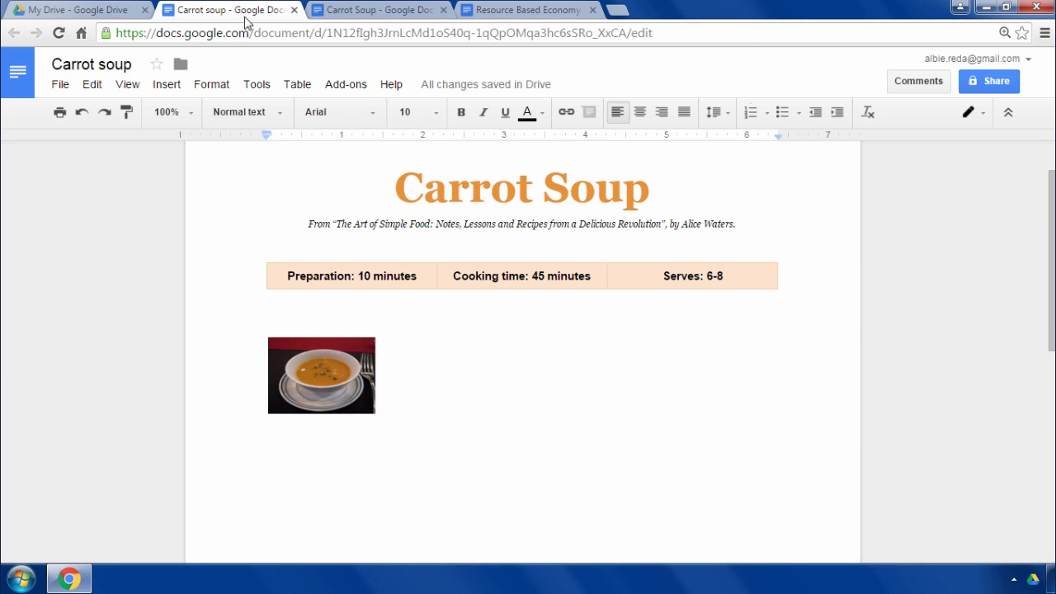
{"action": "left_click", "coordinate": [319, 378]}
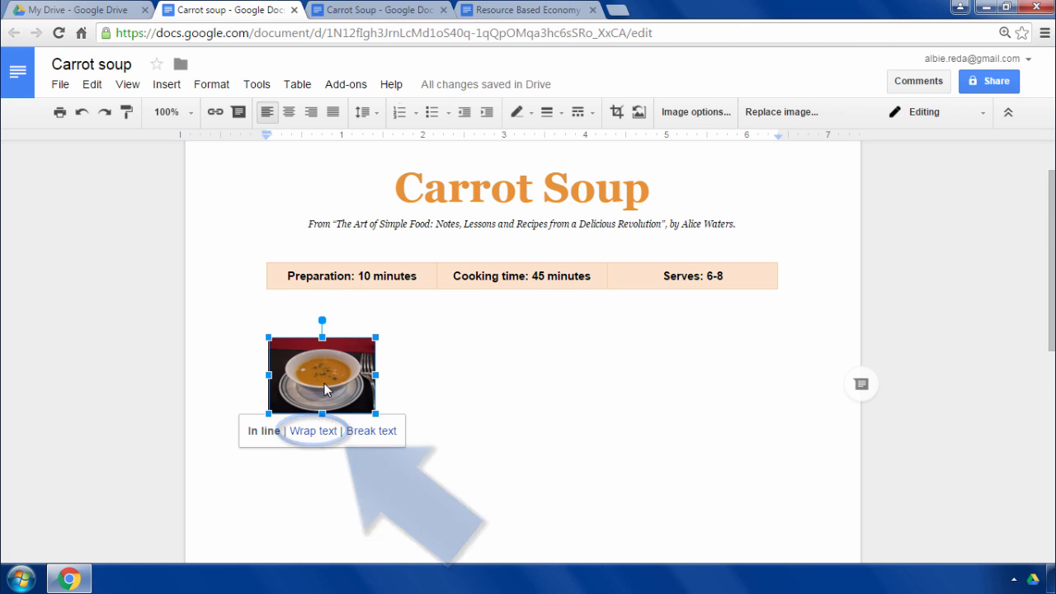
{"action": "left_click", "coordinate": [329, 432]}
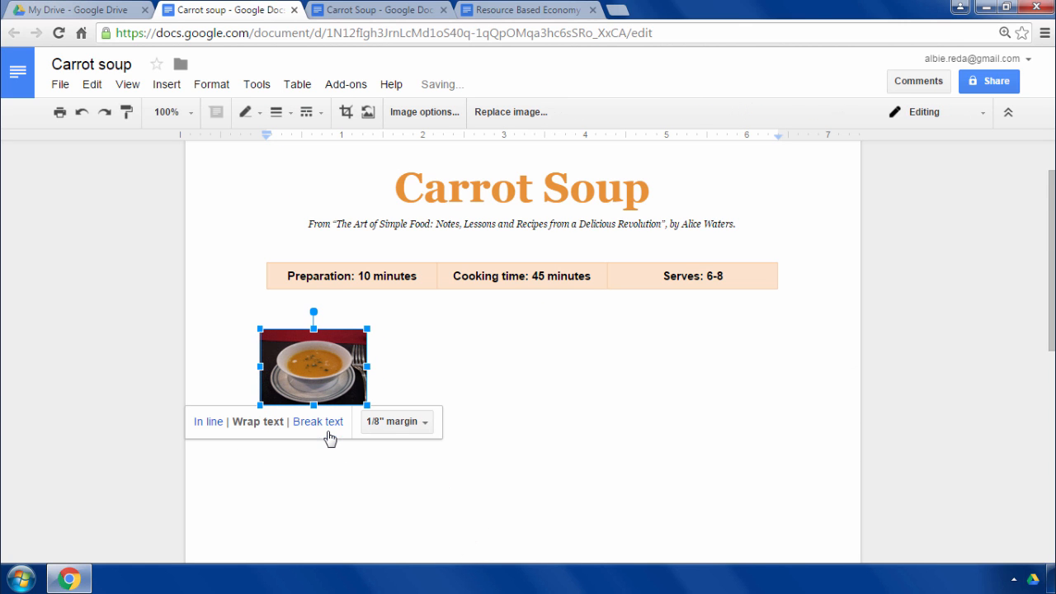
{"action": "left_click_drag", "start_coordinate": [312, 365], "coordinate": [720, 355]}
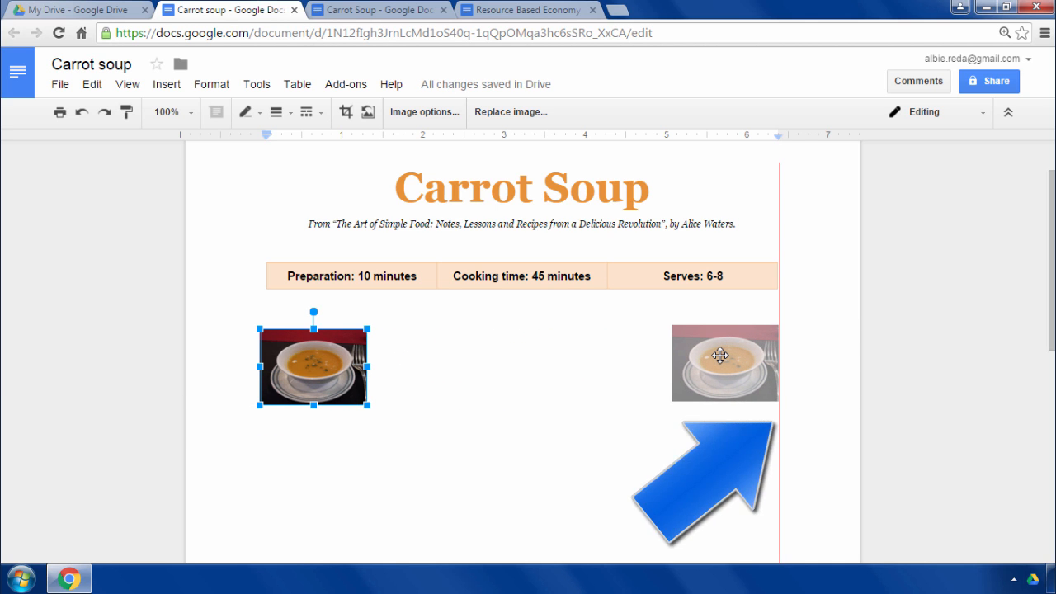